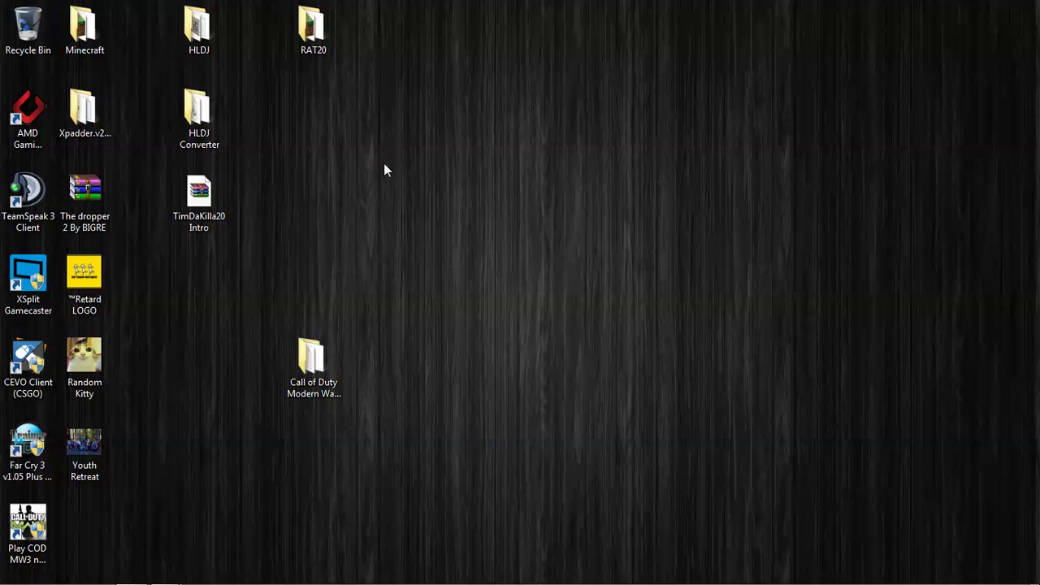
drag(384, 163, 752, 414)
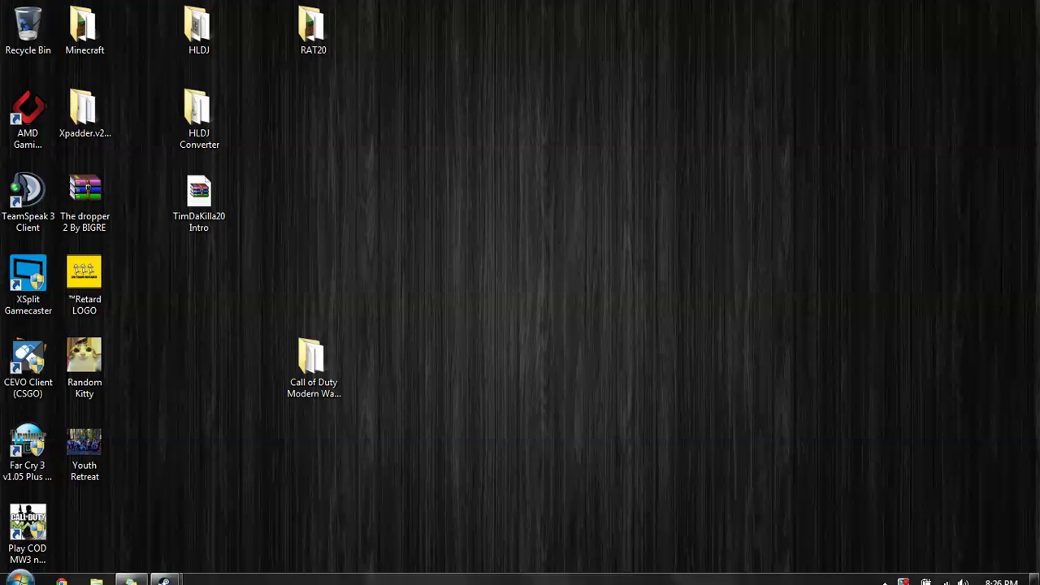
drag(431, 423, 772, 321)
drag(377, 296, 785, 470)
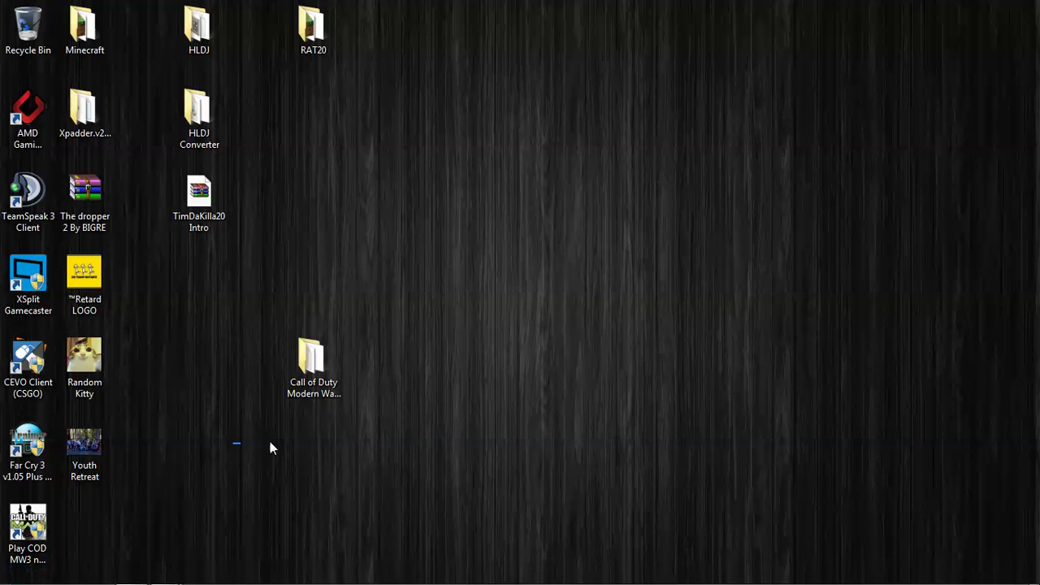
drag(272, 443, 655, 420)
drag(359, 334, 811, 412)
Step: Switch to the Steam store in Chrome and open the add-funds page for the Steam Wallet through the account details
mouse_move(62, 581)
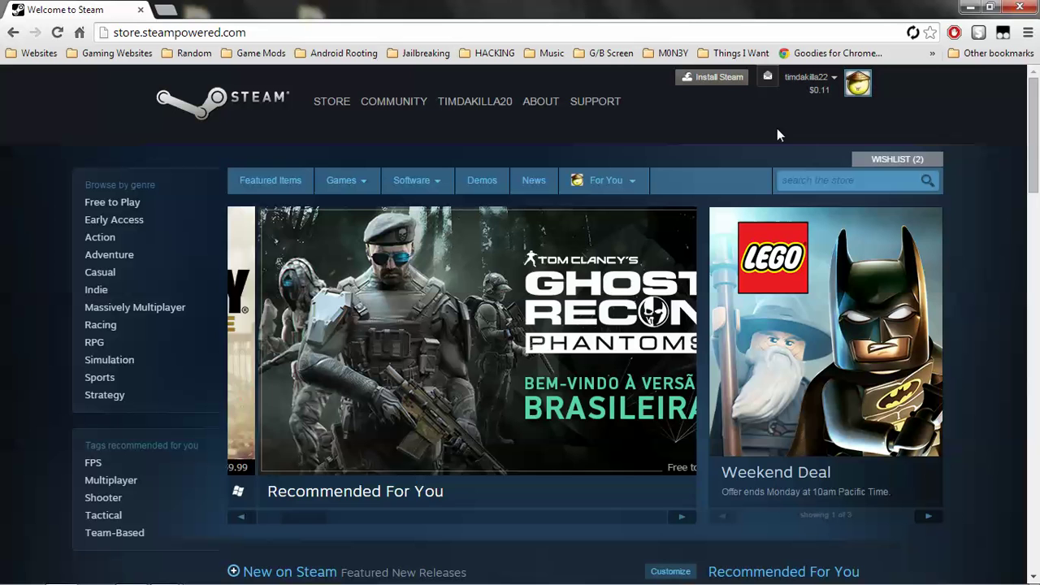
mouse_move(7, 573)
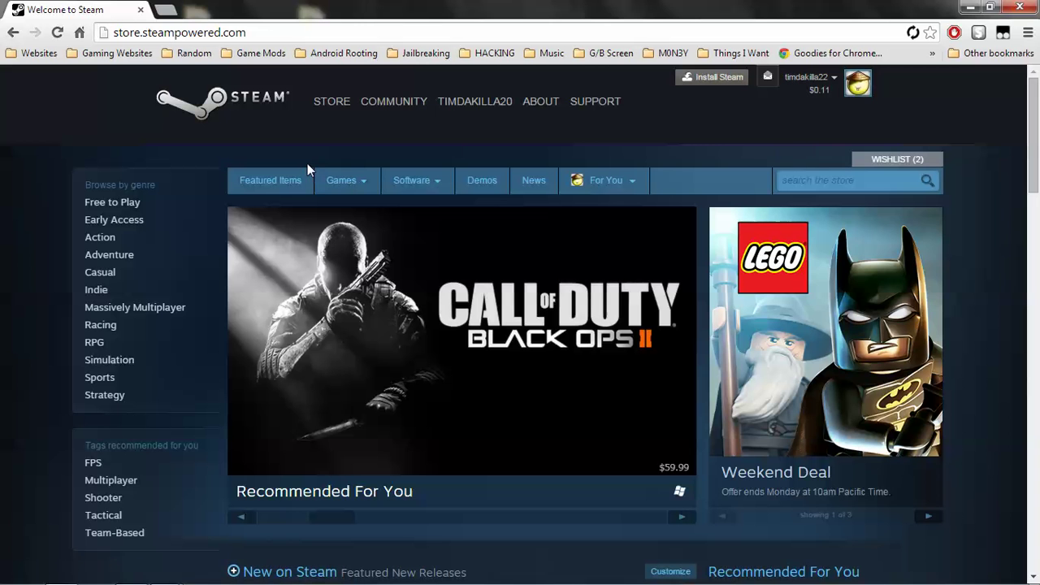
click(807, 77)
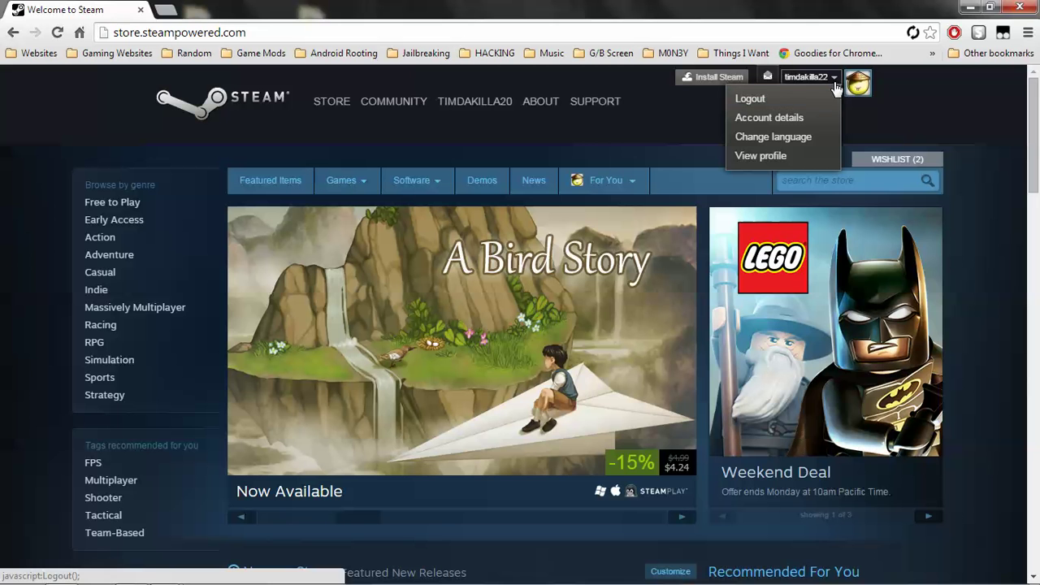
click(779, 124)
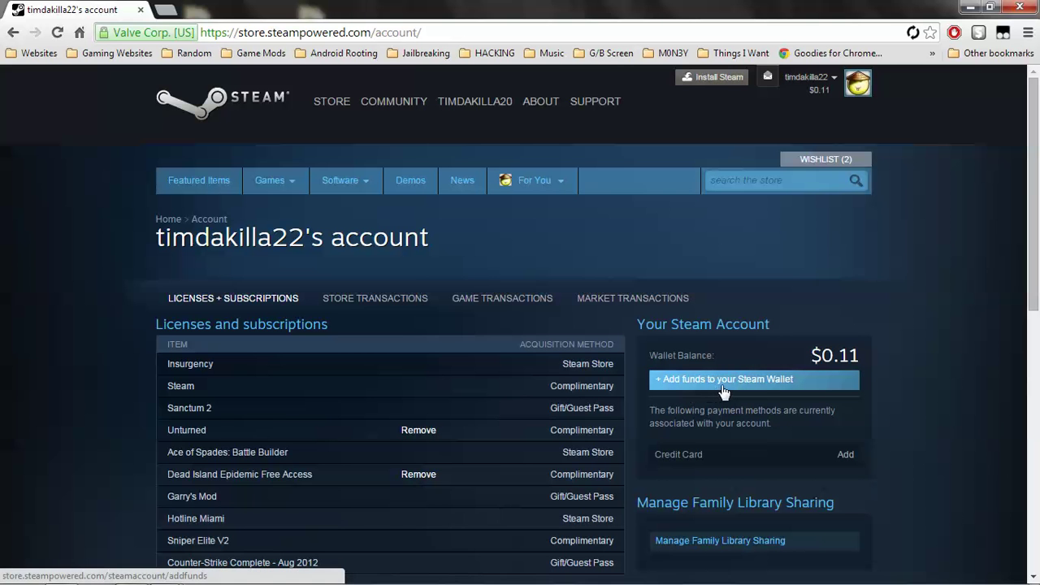
click(715, 383)
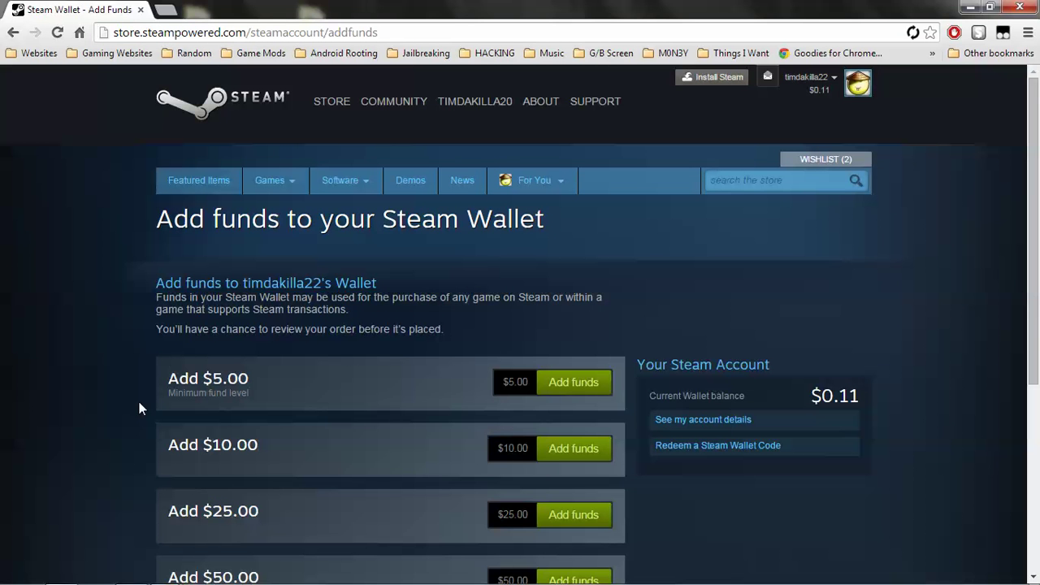
drag(171, 394, 253, 380)
drag(1036, 218, 1038, 163)
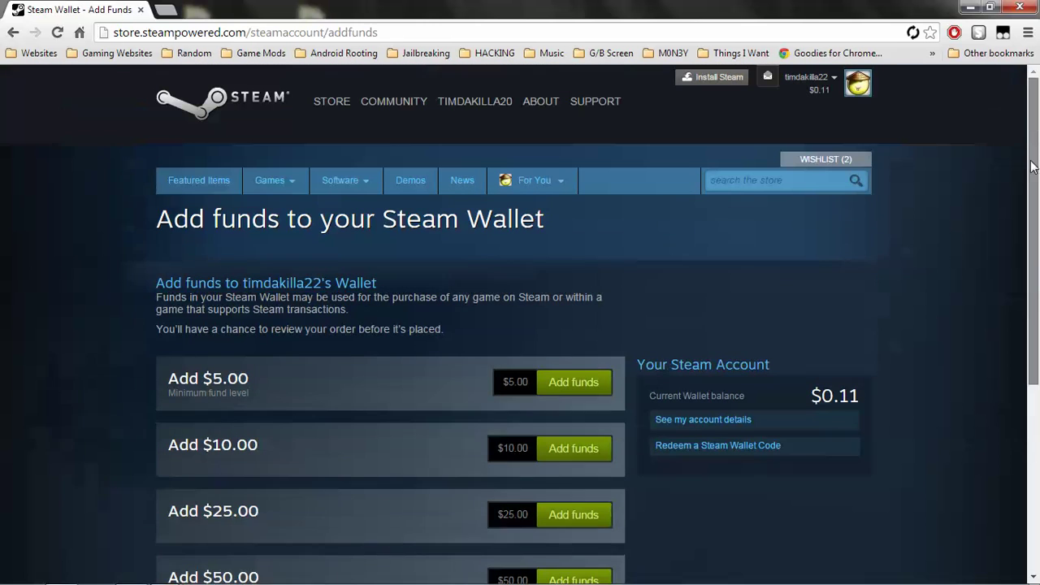
drag(191, 443, 275, 449)
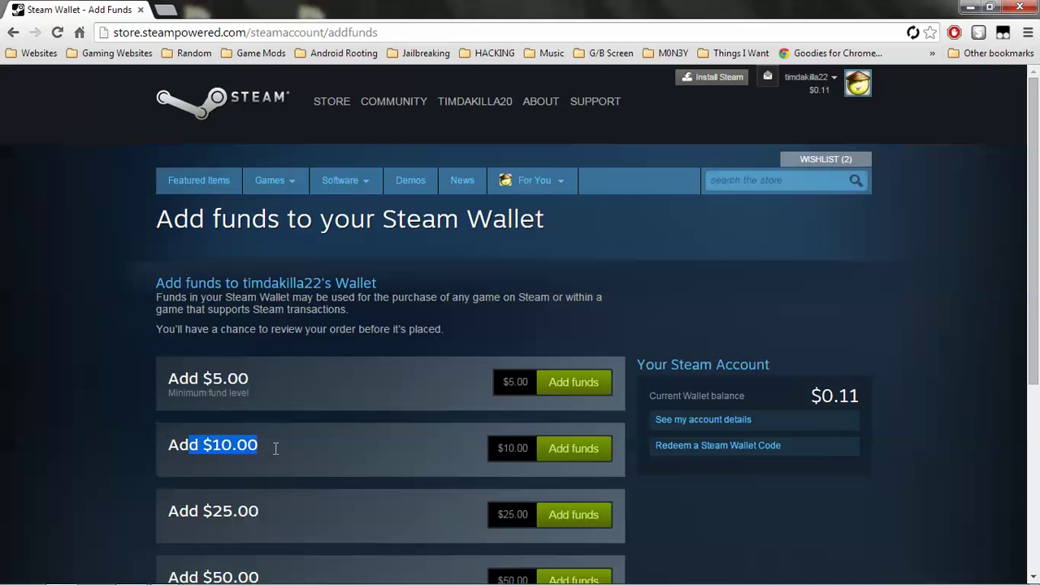
click(866, 268)
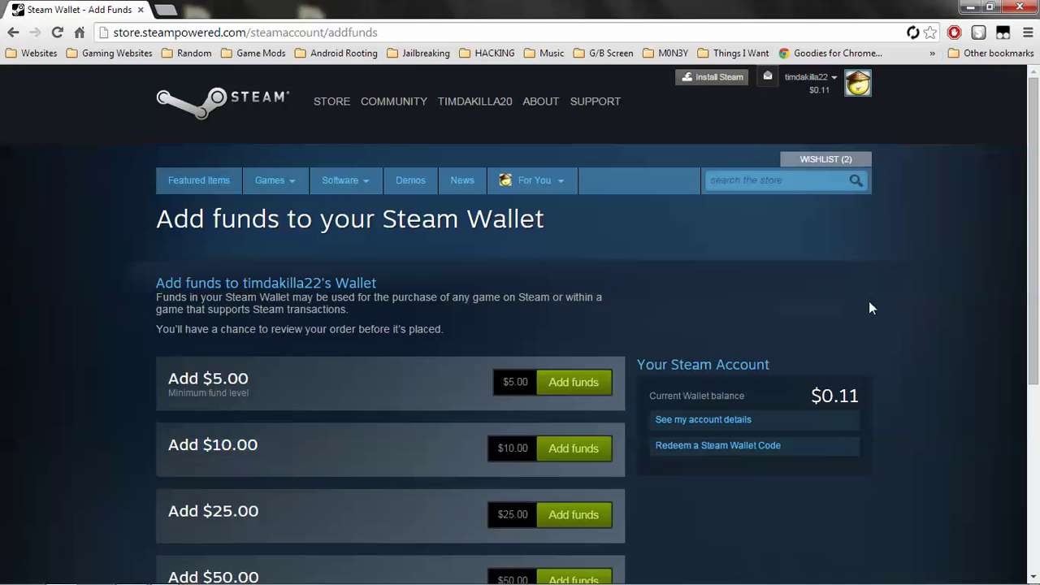
Step: Run submitAddFunds( 0680 ); in the JavaScript console of the add-funds page and close the console
click(1027, 34)
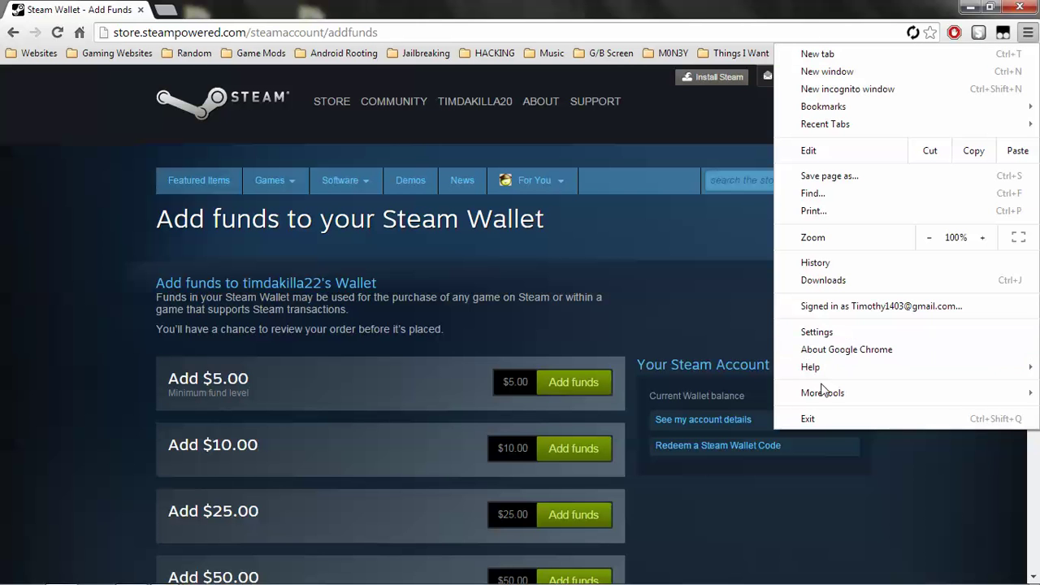
mouse_move(810, 395)
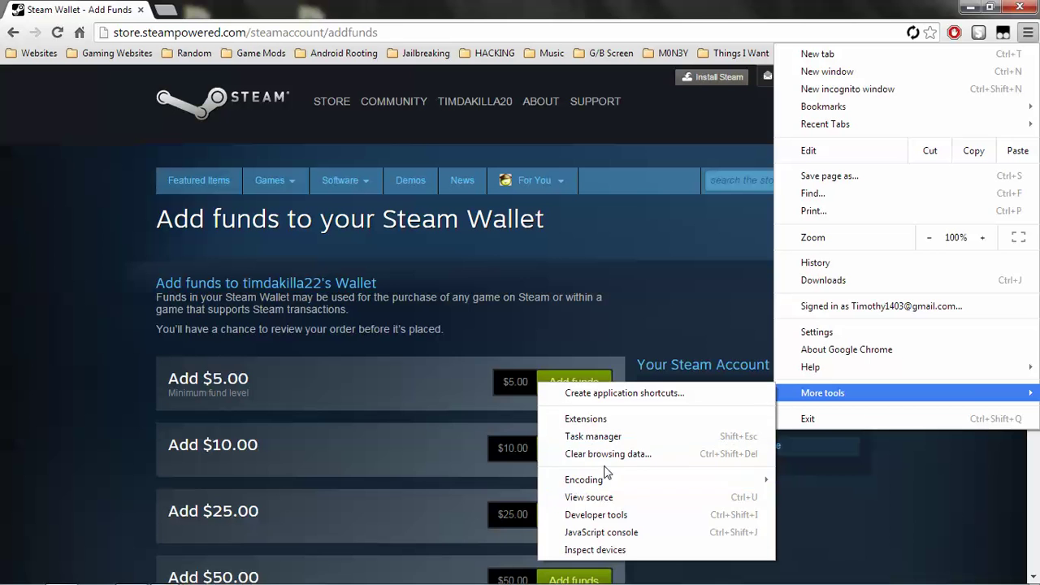
click(612, 533)
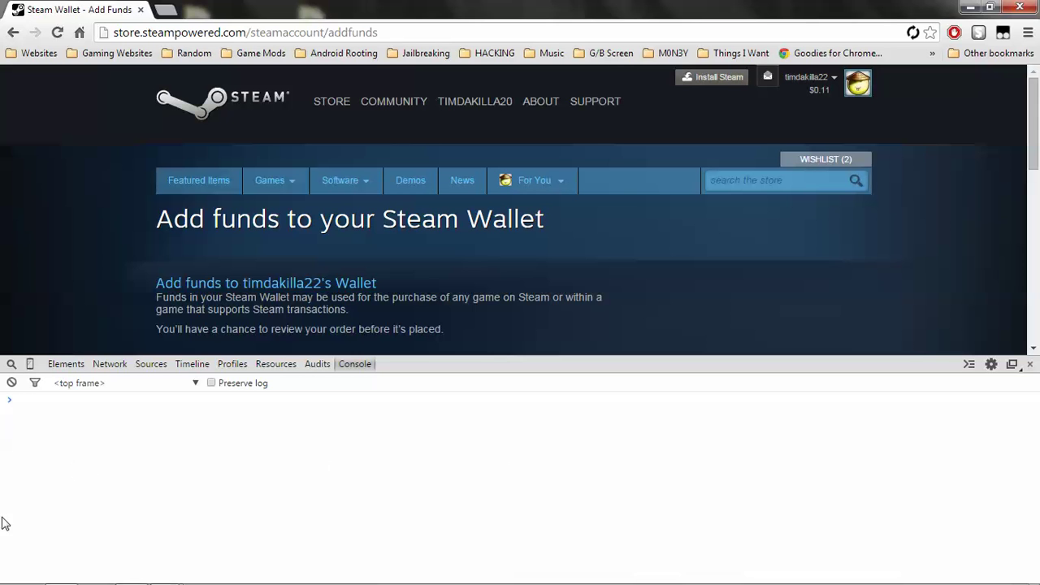
text(submitAddFunds( amount );)
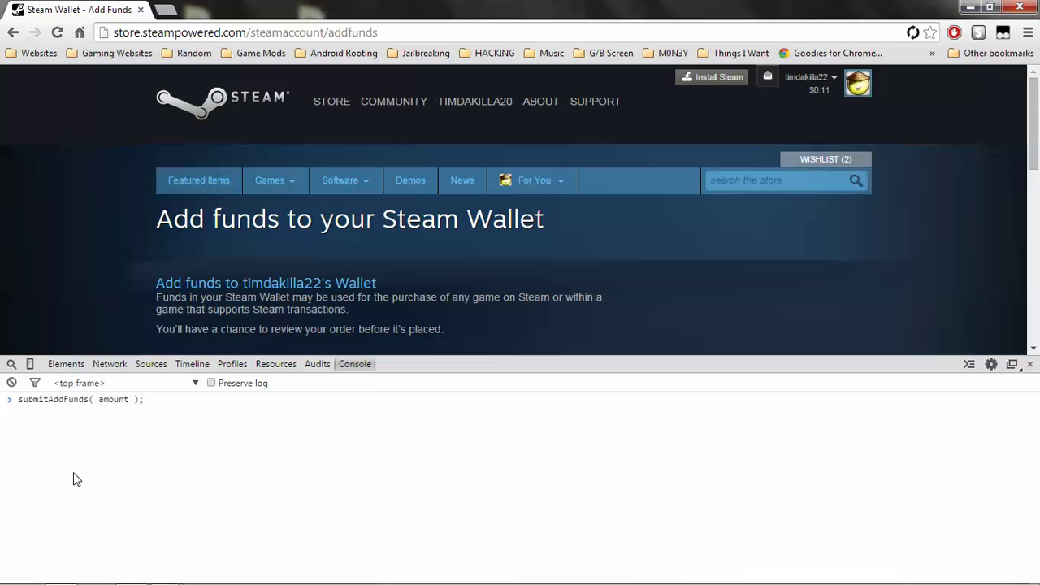
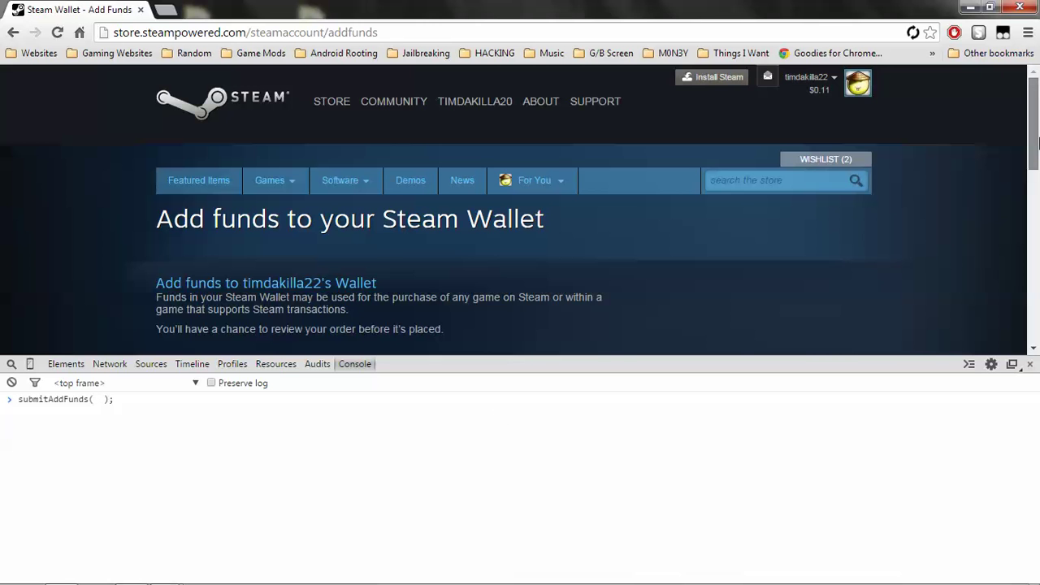
drag(1037, 130, 1037, 202)
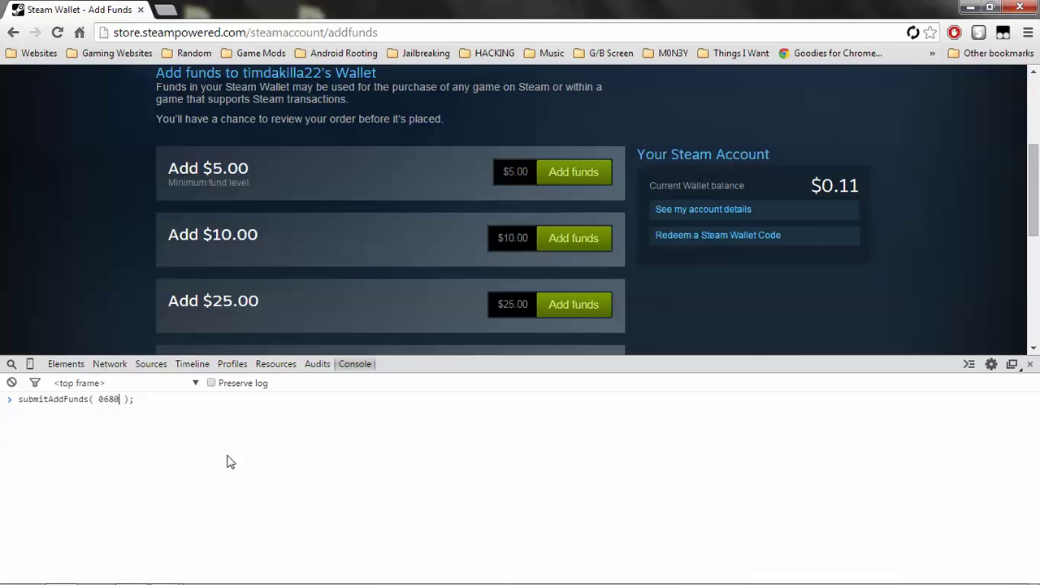
key(Return)
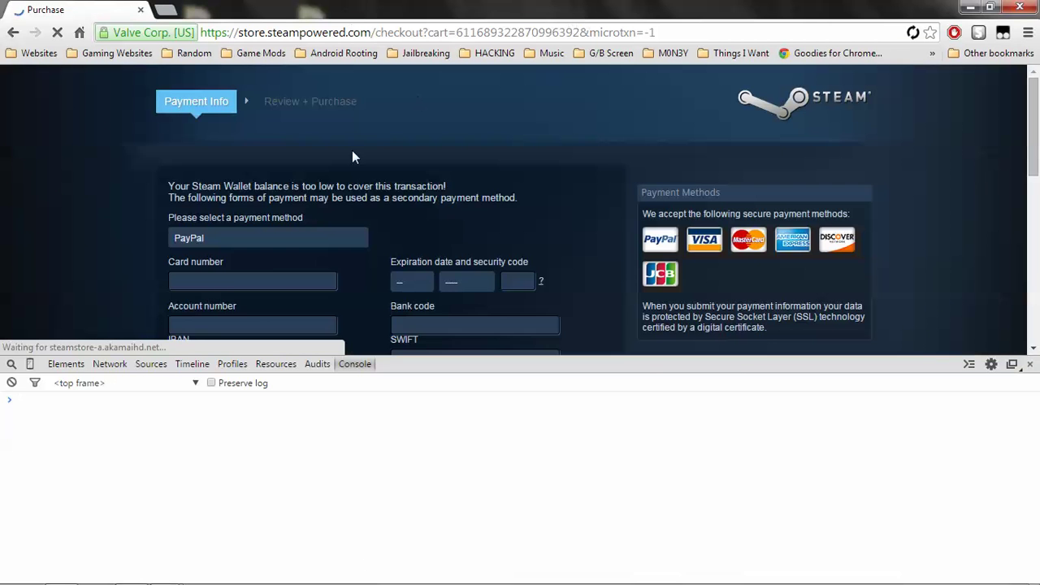
click(1030, 368)
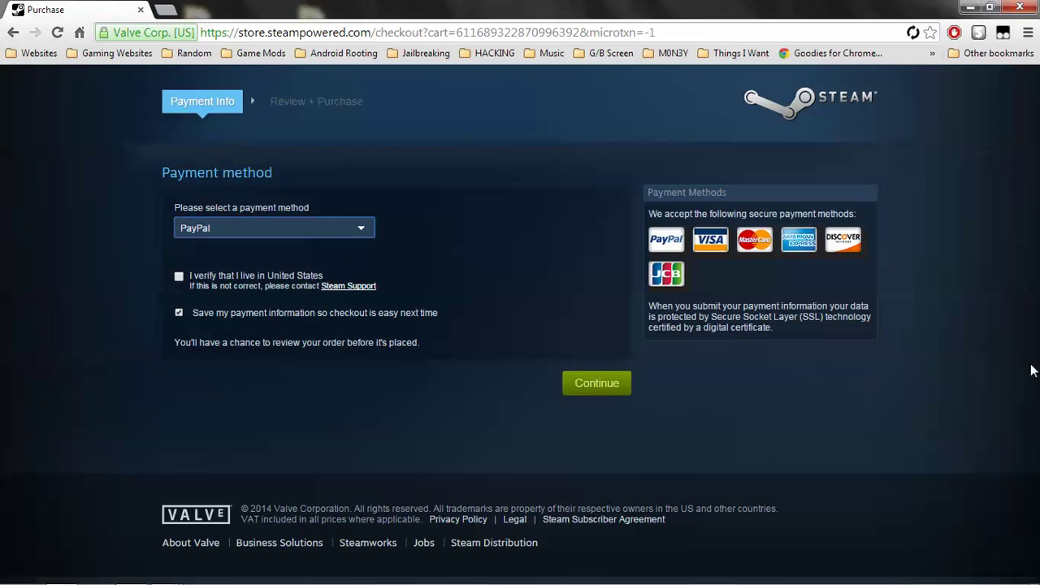
Step: Choose PayPal with United States residence verified and payment information not saved, and continue to the PayPal checkout
click(179, 277)
click(179, 313)
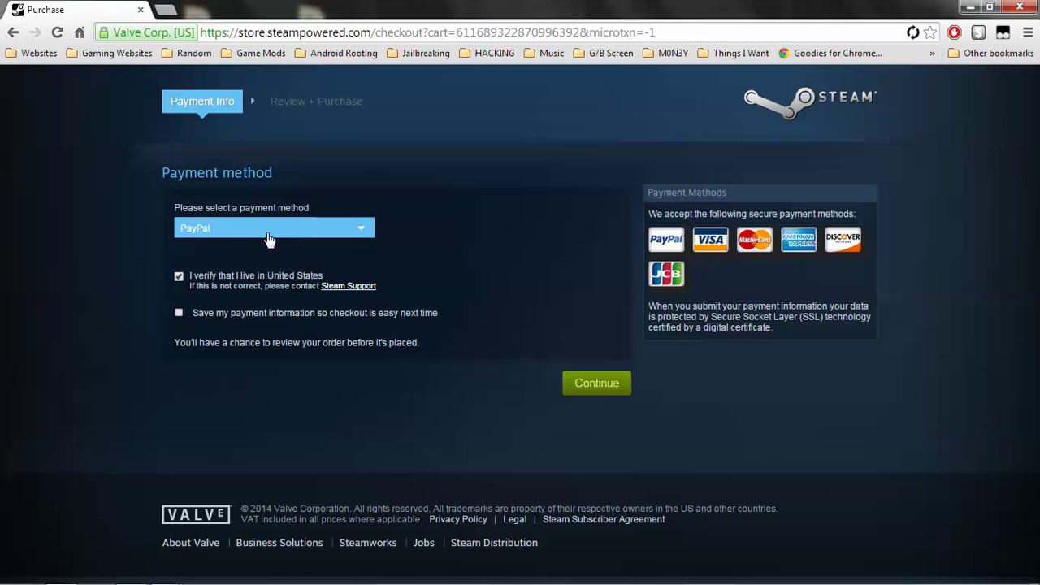
click(240, 232)
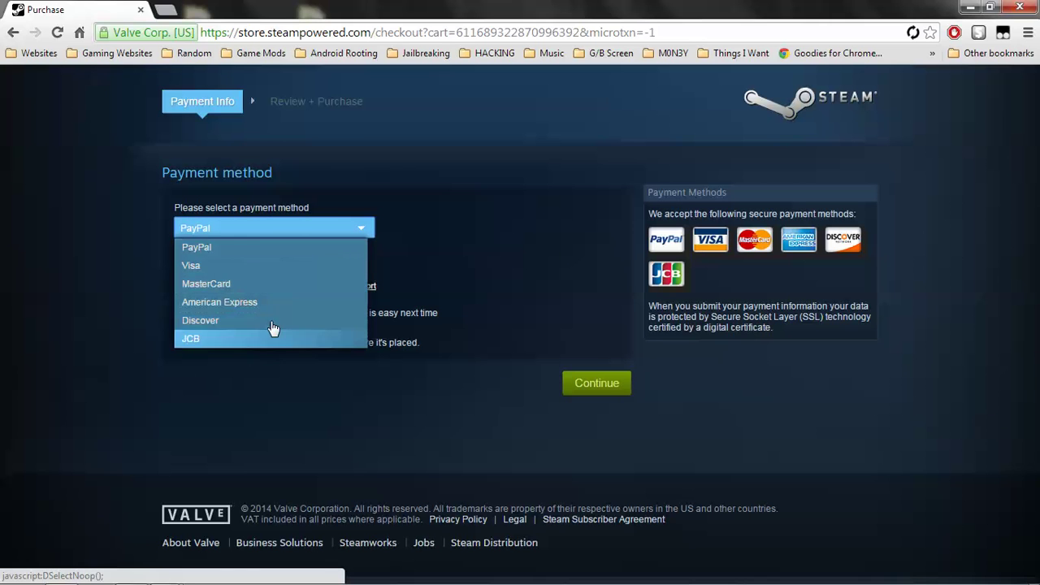
click(224, 248)
click(583, 387)
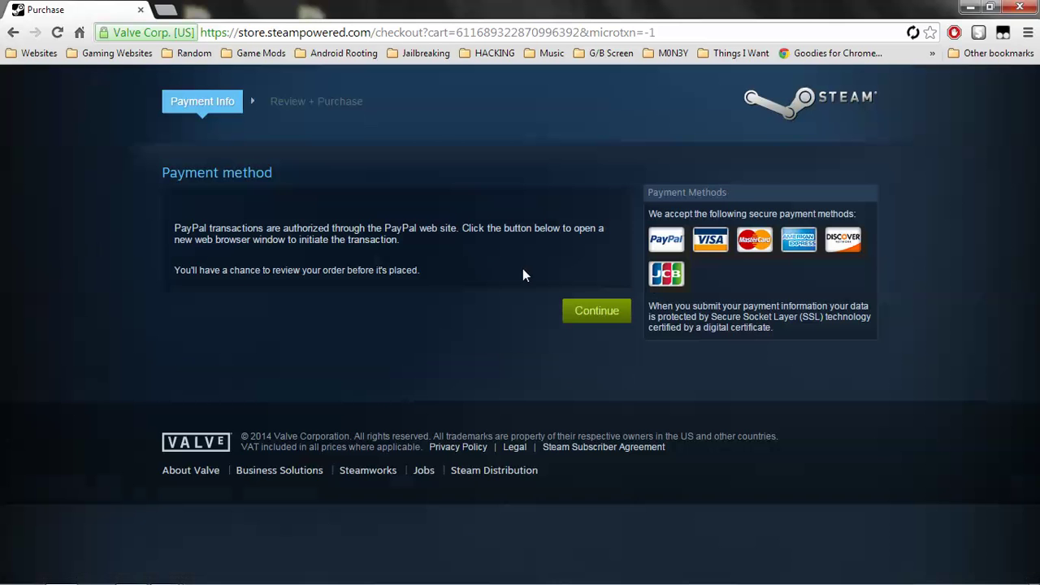
click(596, 317)
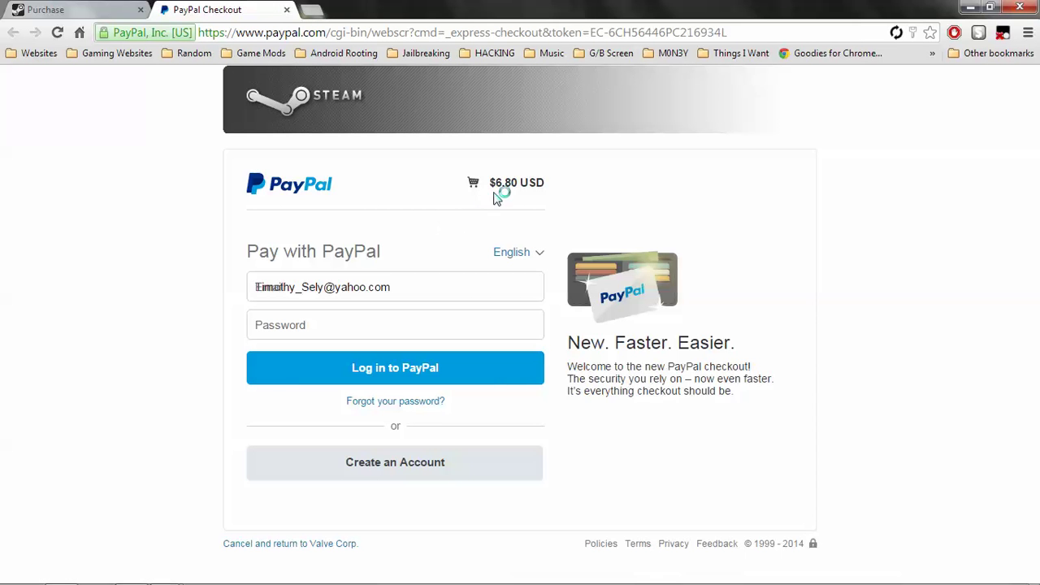
Step: Check the order amount on the PayPal checkout, cancel the payment back to Valve Corp. and close the cancellation page
drag(495, 186, 506, 186)
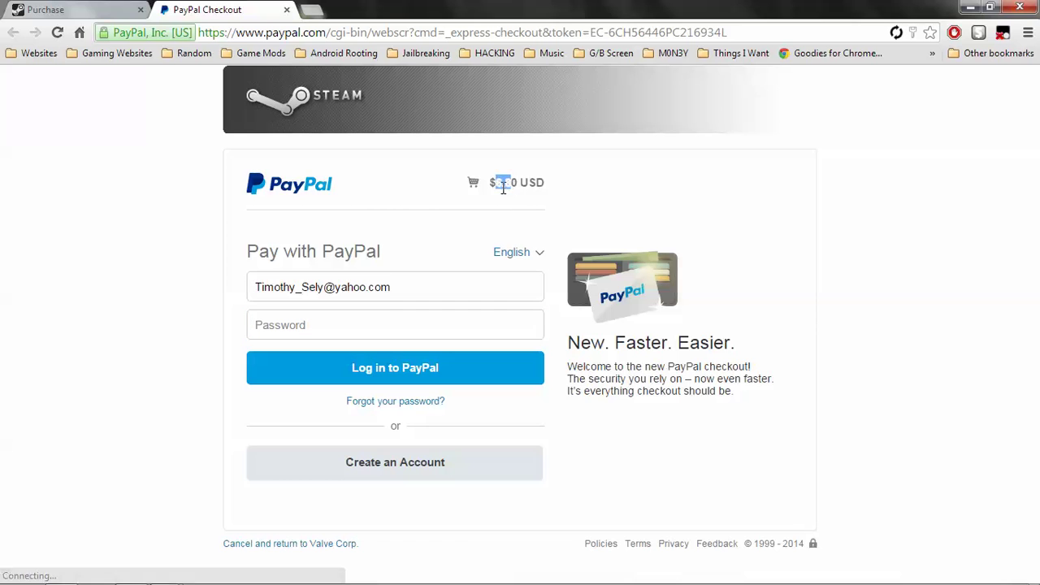
click(507, 186)
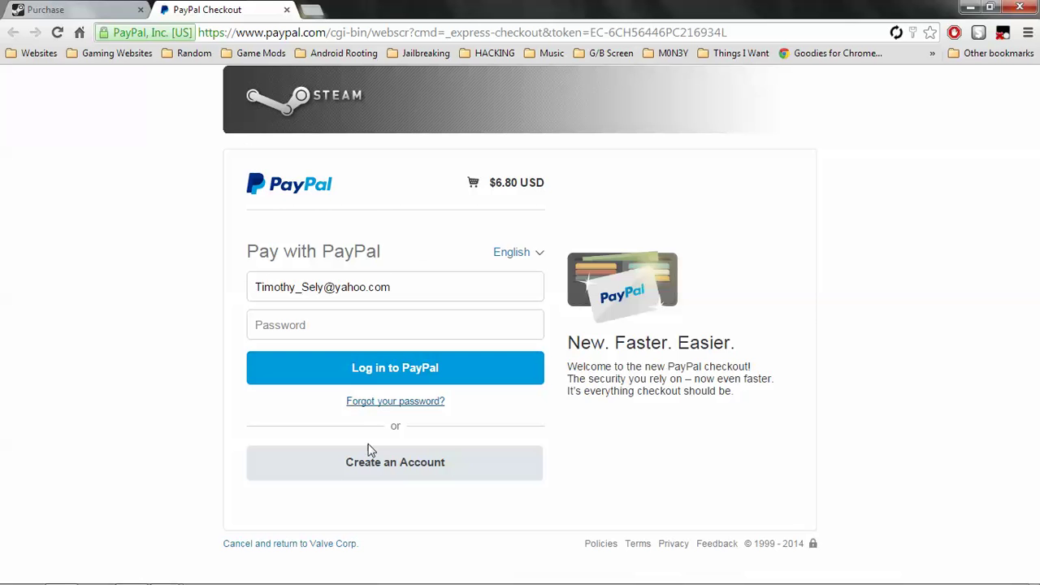
click(282, 544)
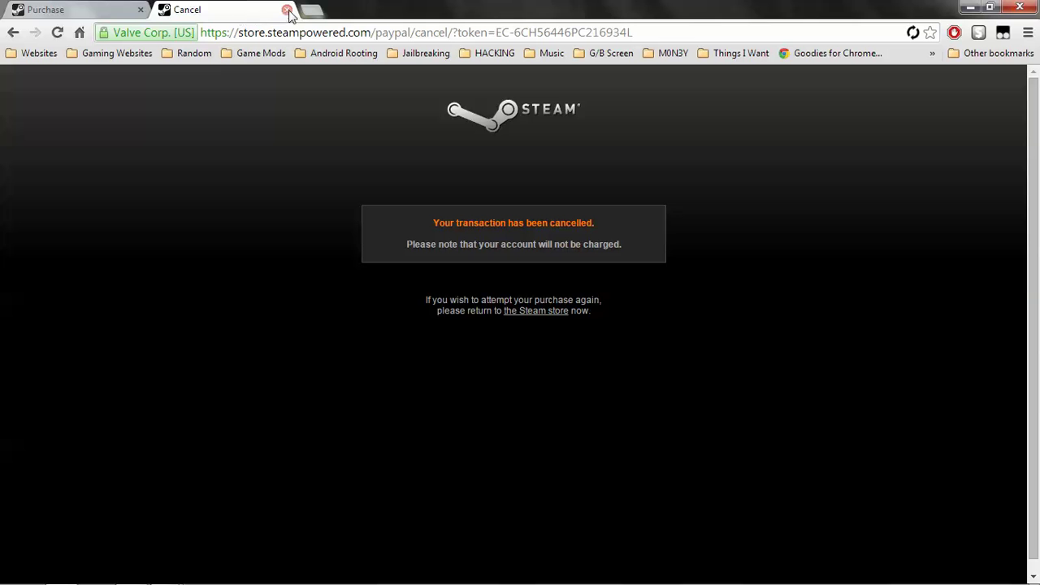
click(527, 312)
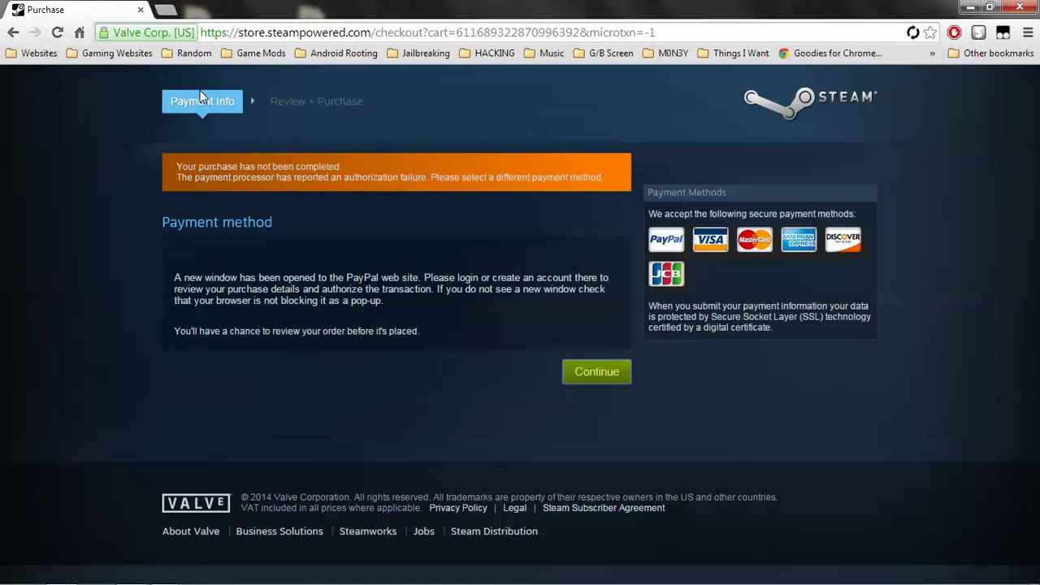
Step: Go back to the Steam store home page at store.steampowered.com
click(279, 32)
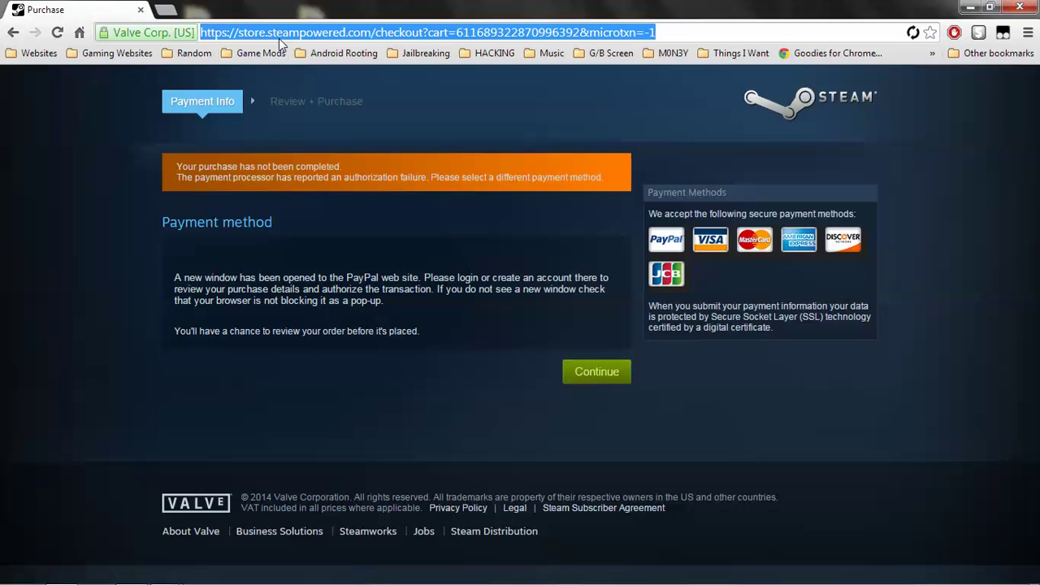
text(ste)
key(Return)
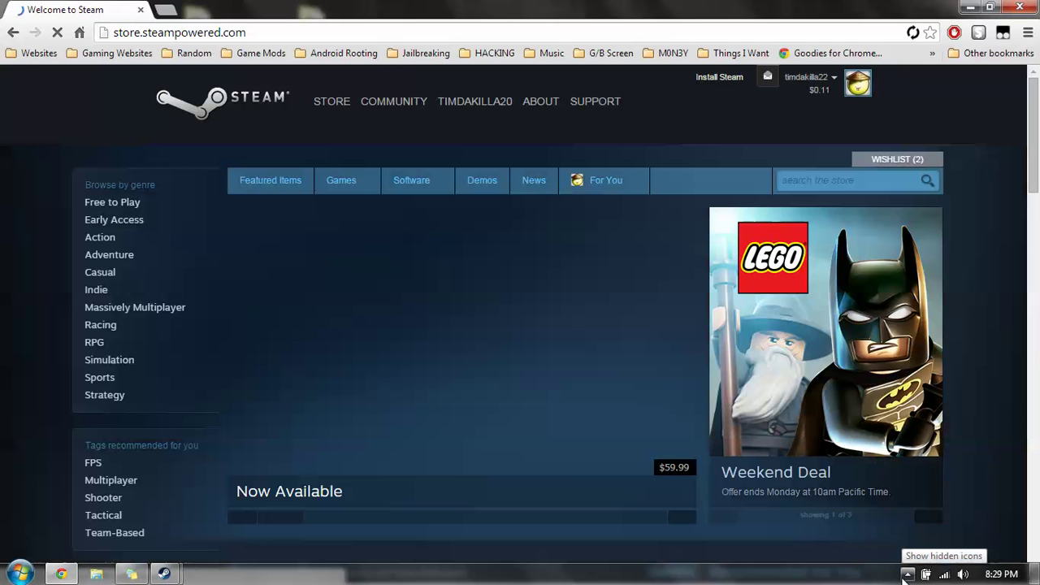
Step: Show the hidden notification-area icons of Windows
click(907, 574)
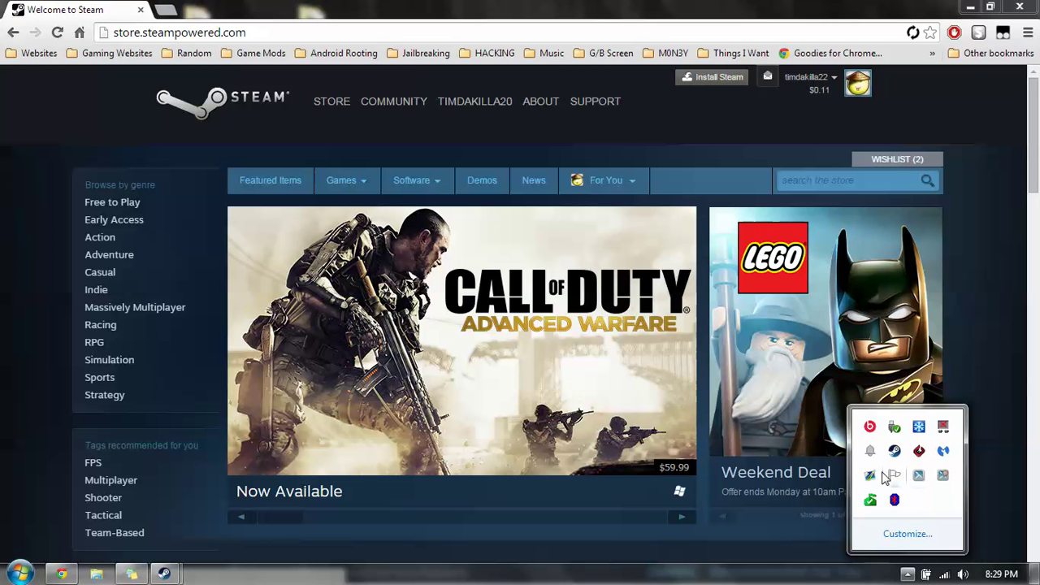